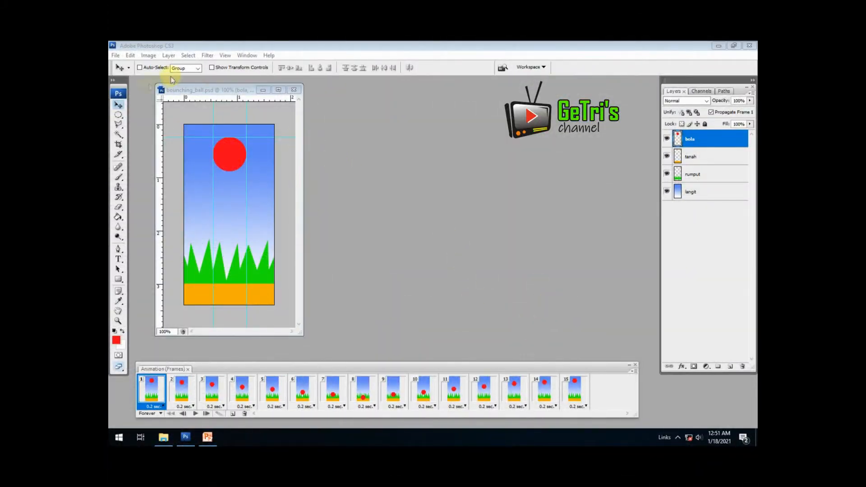
Save a copy of the document to the Desktop in Photoshop format as bounching_ball_benar.
left_click(115, 55)
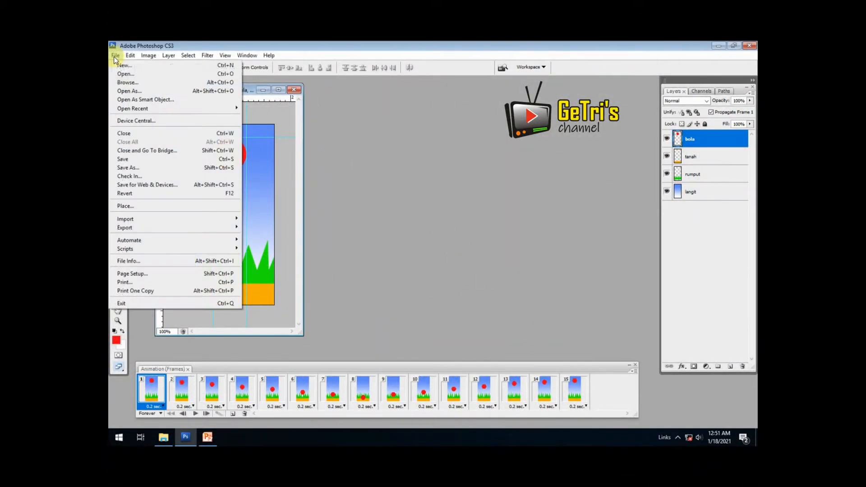
left_click(156, 168)
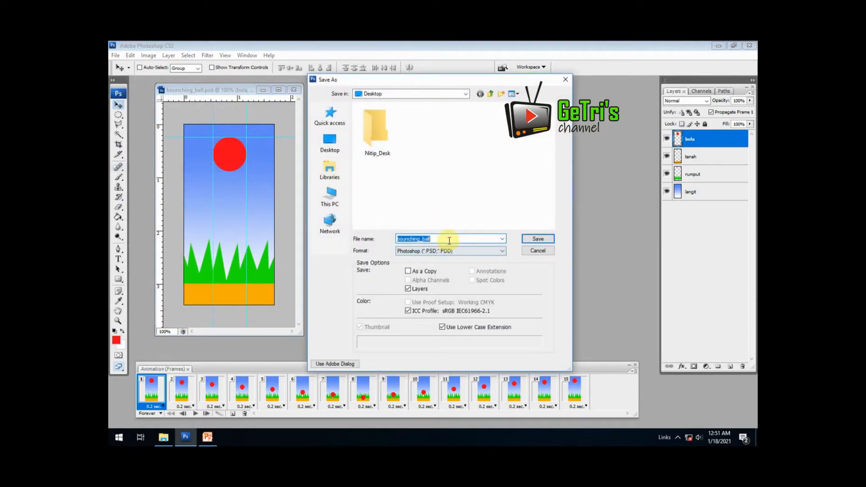
left_click(449, 240)
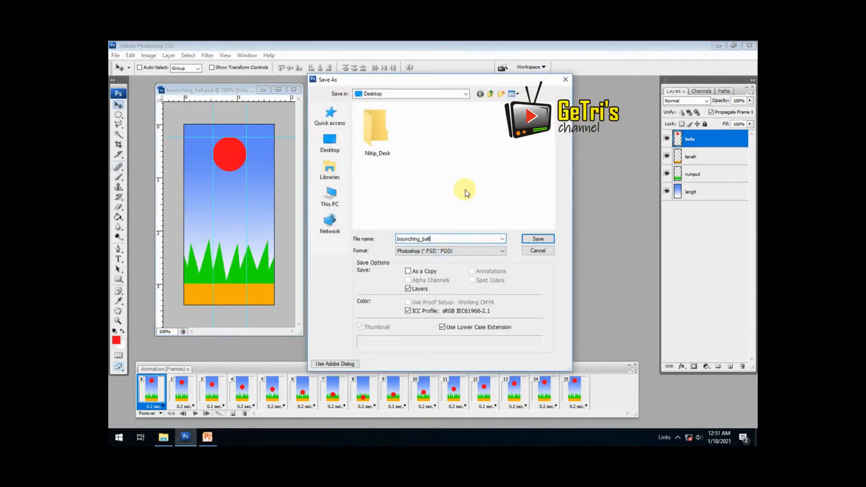
type("_benar")
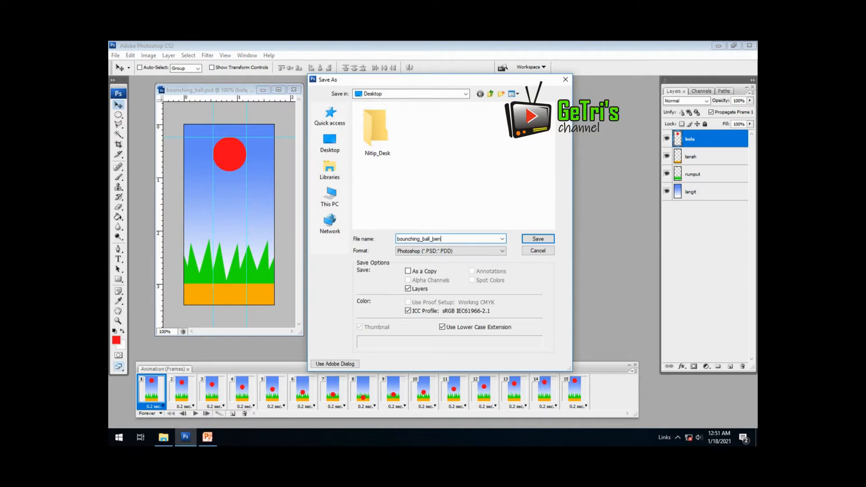
left_click(529, 239)
left_click(534, 169)
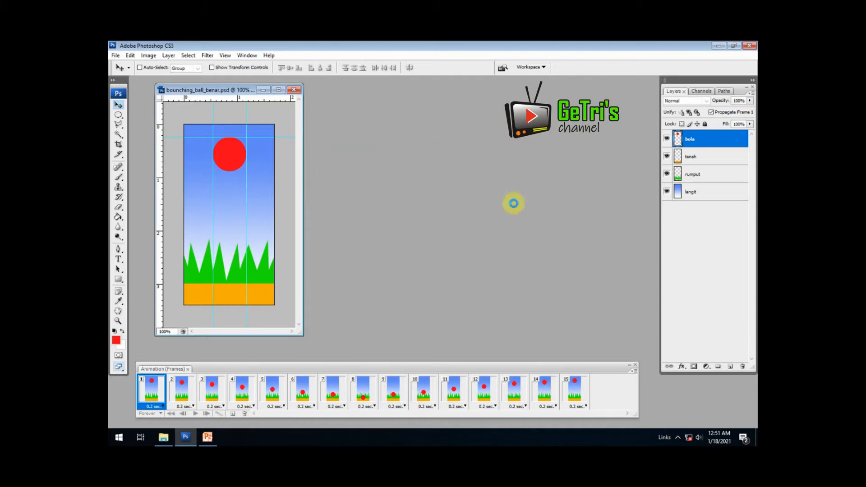
Delete frames 2 through 15 from the animation, keeping only the first frame.
left_click(574, 390)
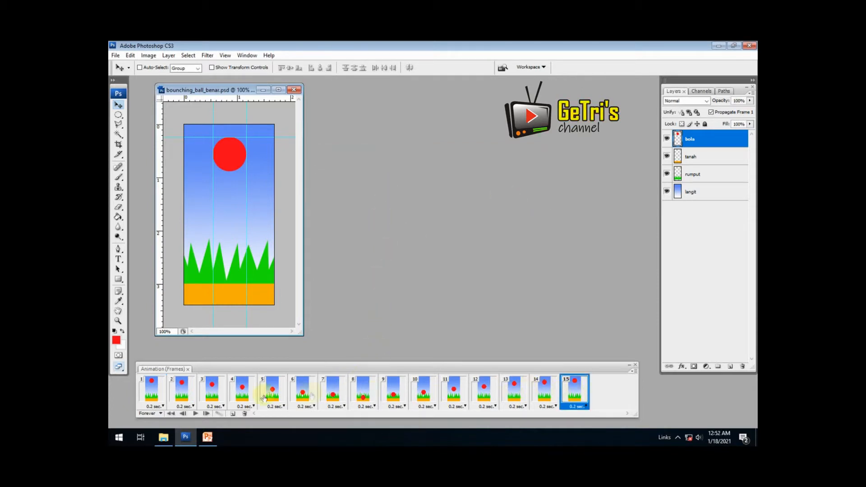
left_click(176, 394, "shift")
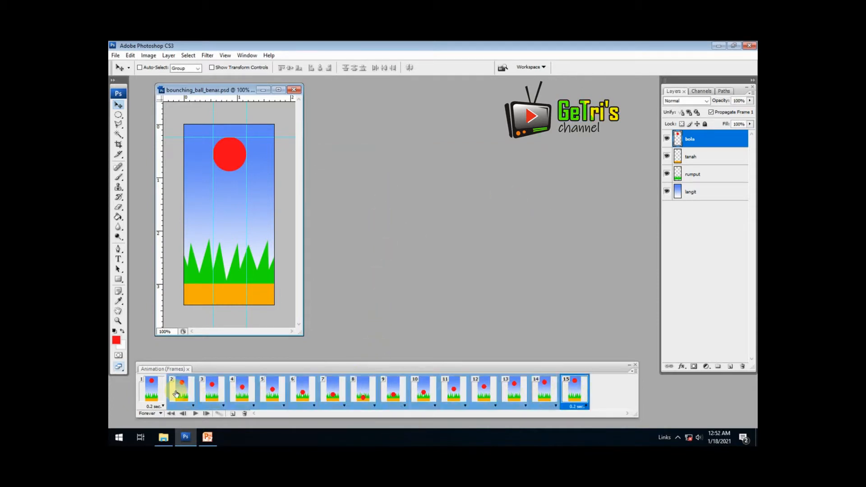
left_click(244, 414)
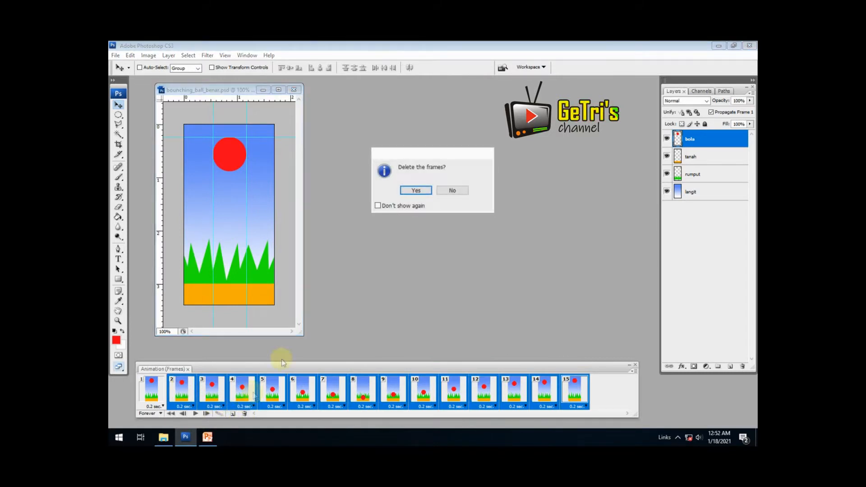
left_click(412, 194)
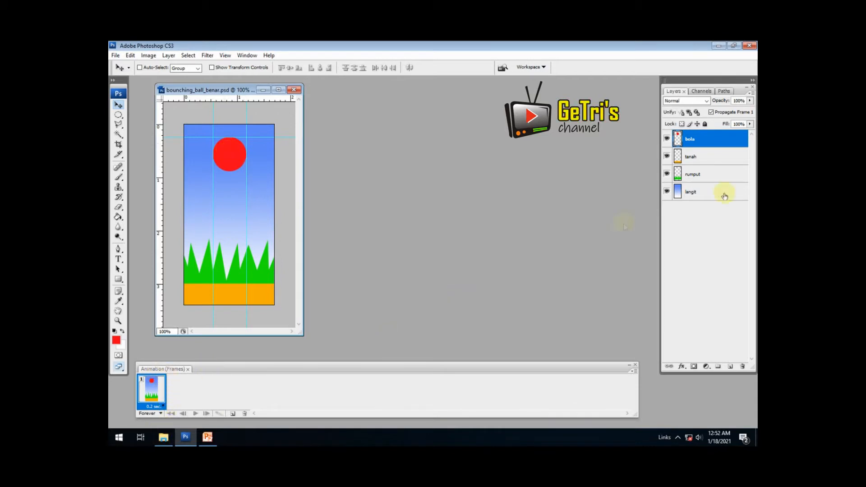
Duplicate the bola layer and rename the copy bola_lembek.
right_click(698, 140)
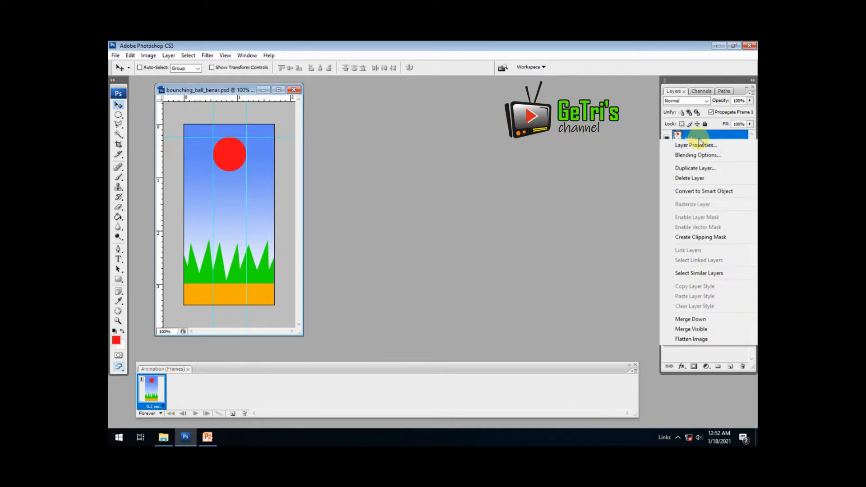
left_click(699, 168)
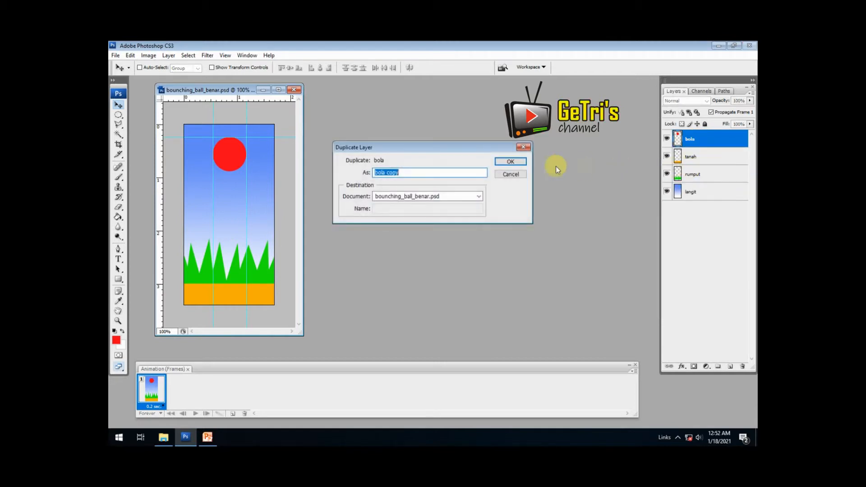
left_click(511, 162)
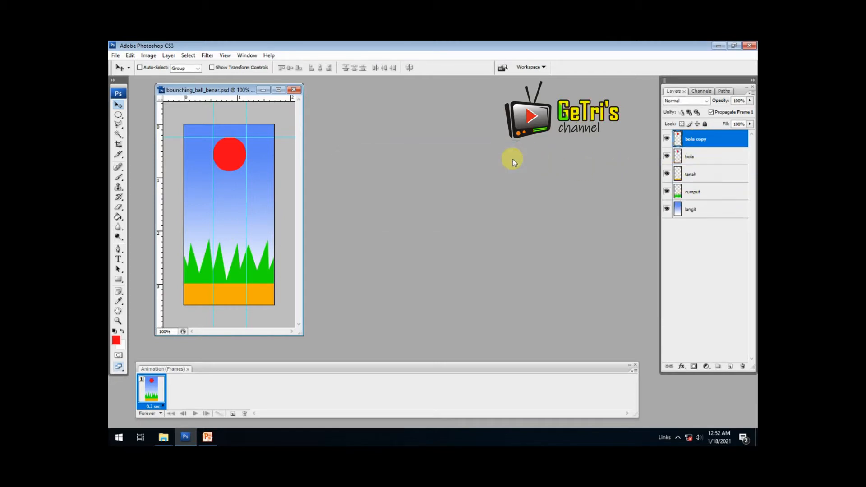
double_click(690, 139)
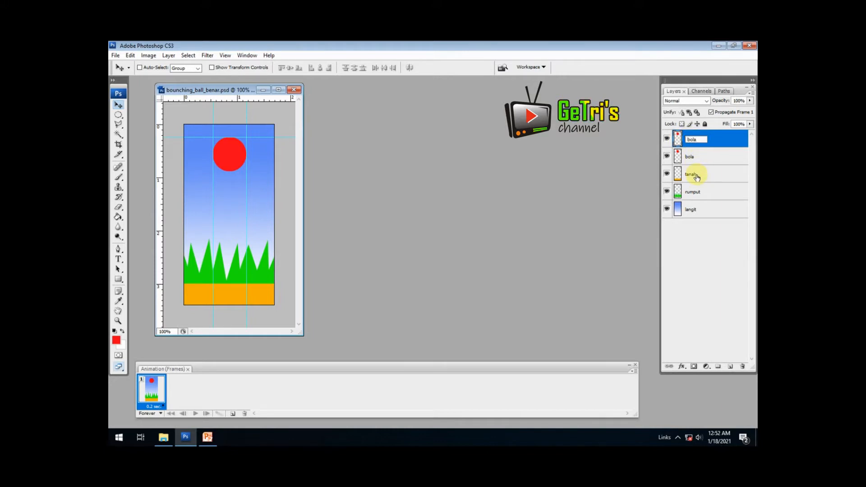
type("bola_lembek")
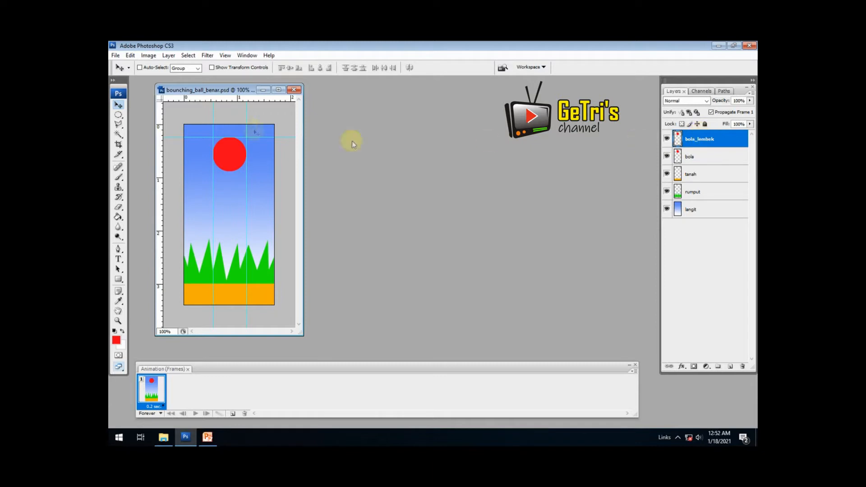
Move the bola_lembek ball straight down onto the ground and squash it from above to about 82% height.
left_click_drag(229, 153, 242, 260)
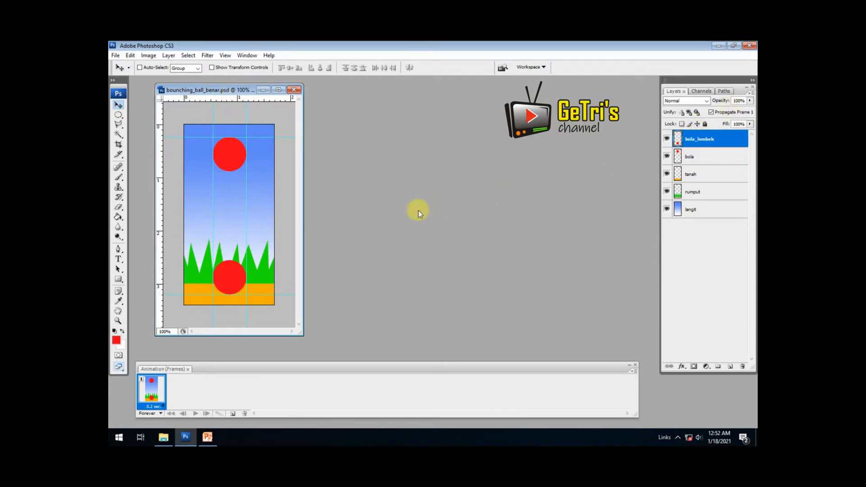
key("ctrl+t")
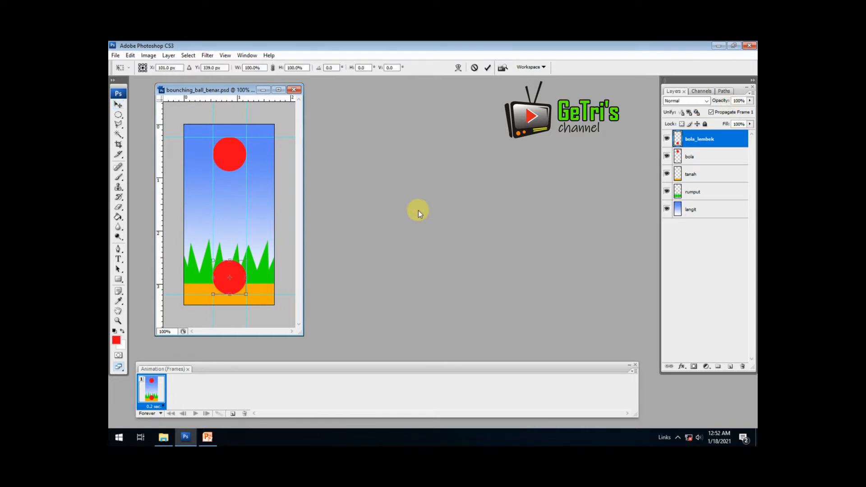
left_click_drag(230, 261, 230, 266)
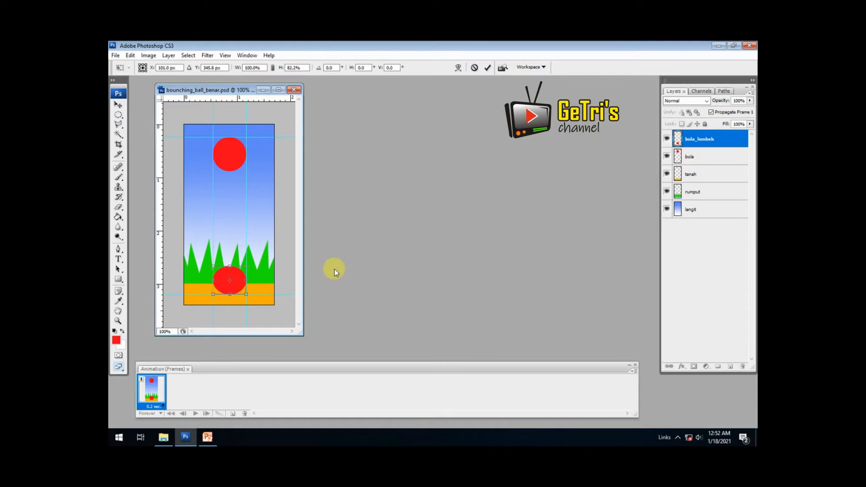
key("Return")
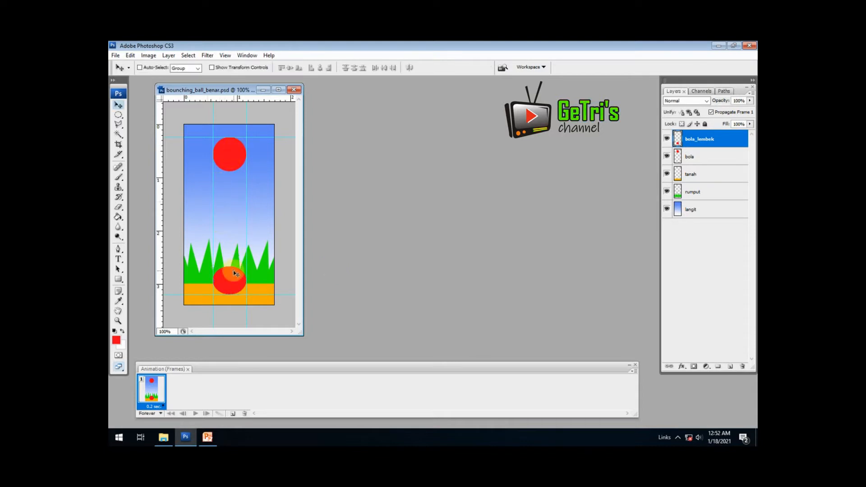
left_click_drag(237, 276, 223, 281)
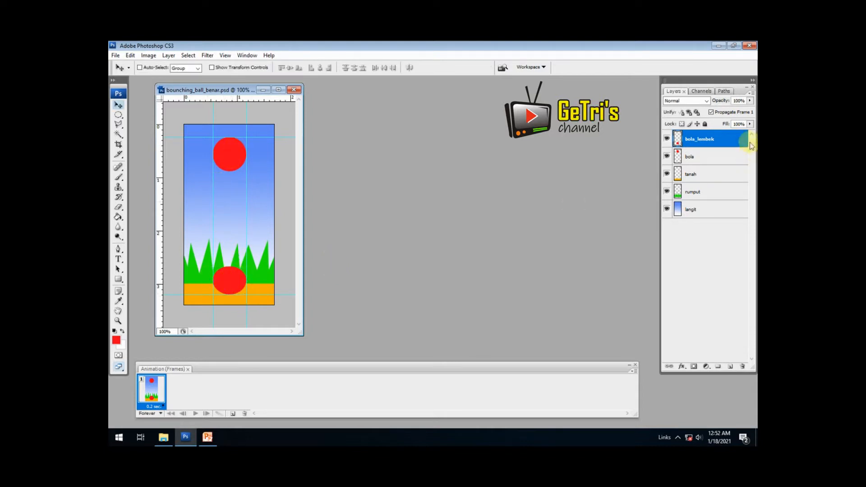
Hide the bola_lembek layer and add a second frame with the bola ball moved straight down onto the ground.
left_click(666, 139)
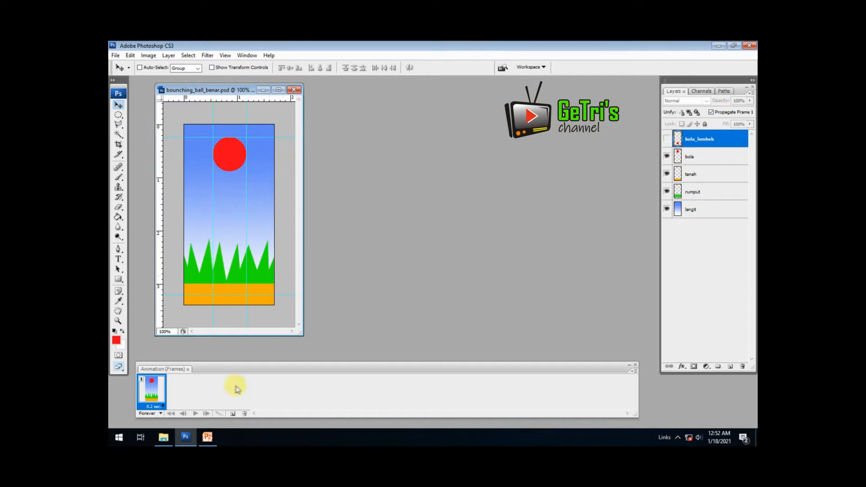
left_click(233, 415)
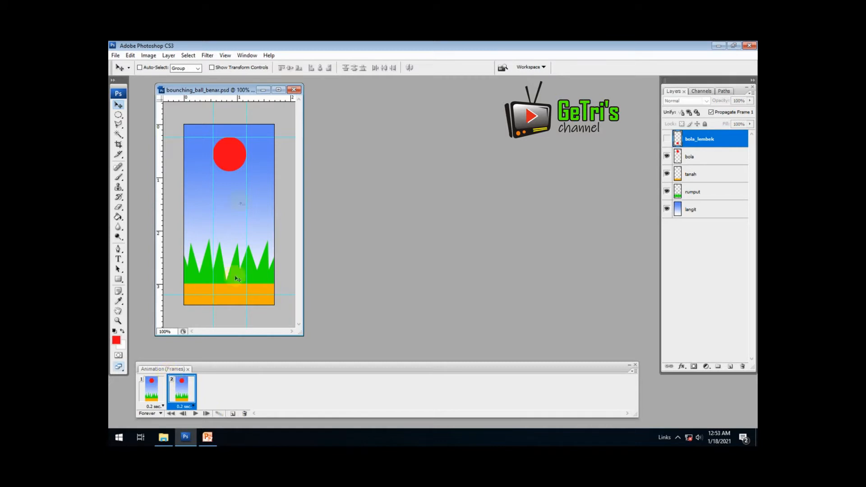
left_click(708, 156)
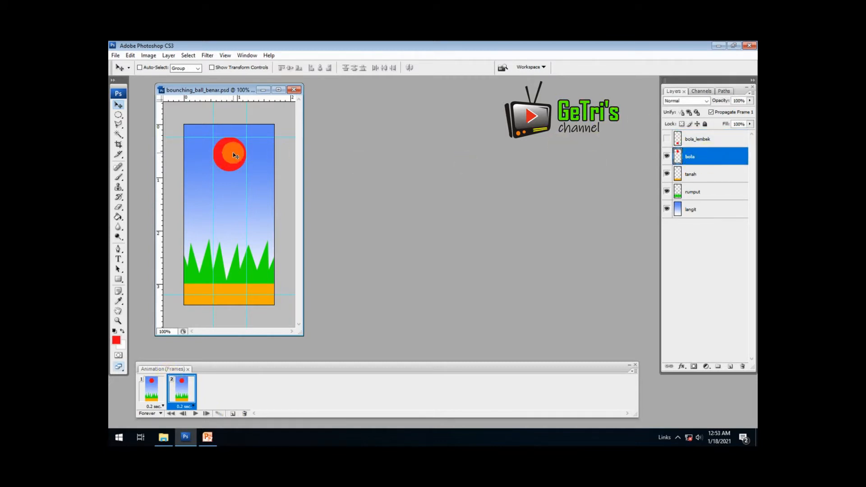
left_click_drag(234, 156, 235, 275)
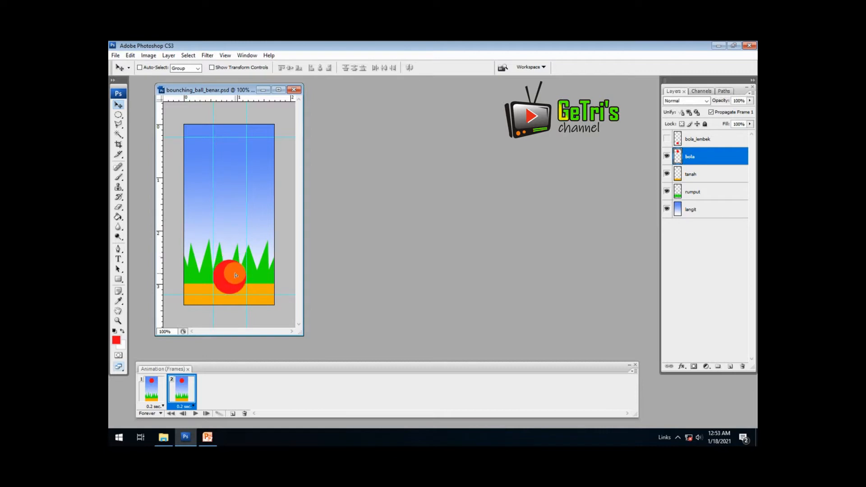
Tween frames 1 and 2 with 10 added frames, using all layers and the position, opacity and effects parameters.
left_click(153, 390)
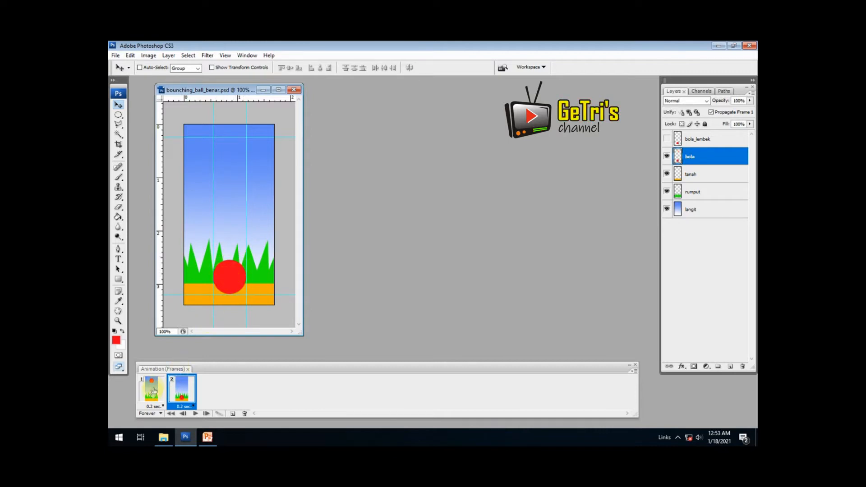
left_click(187, 392)
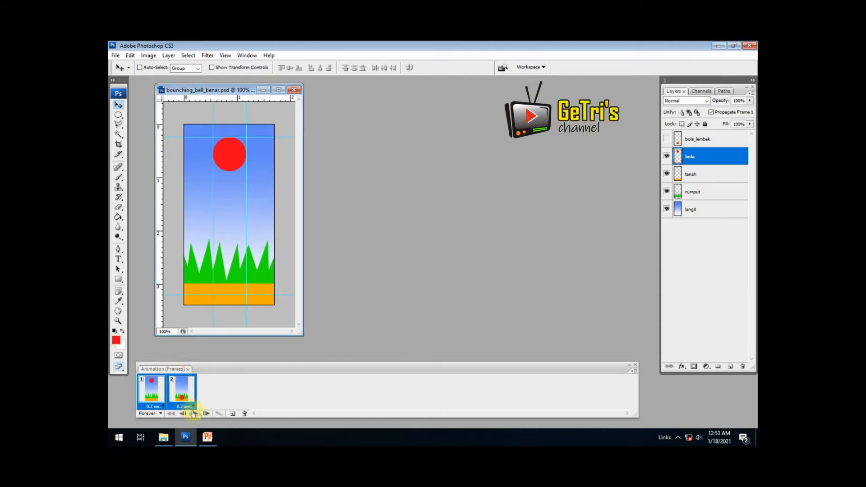
left_click(219, 413)
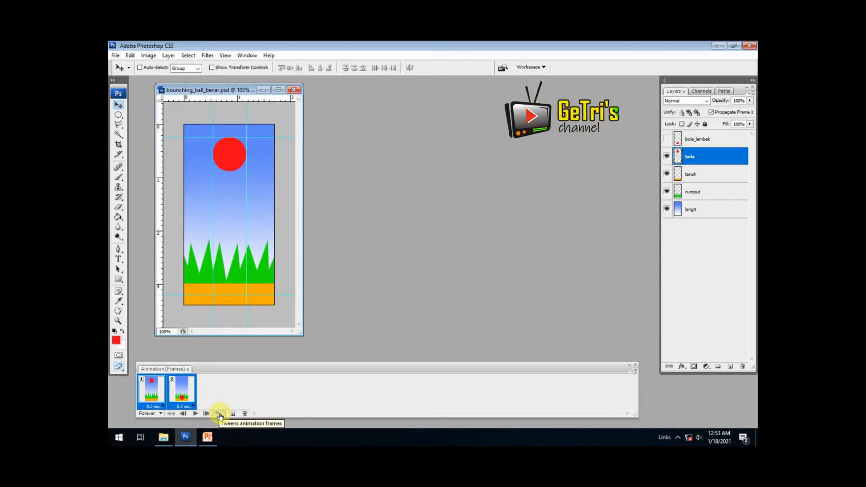
left_click(220, 413)
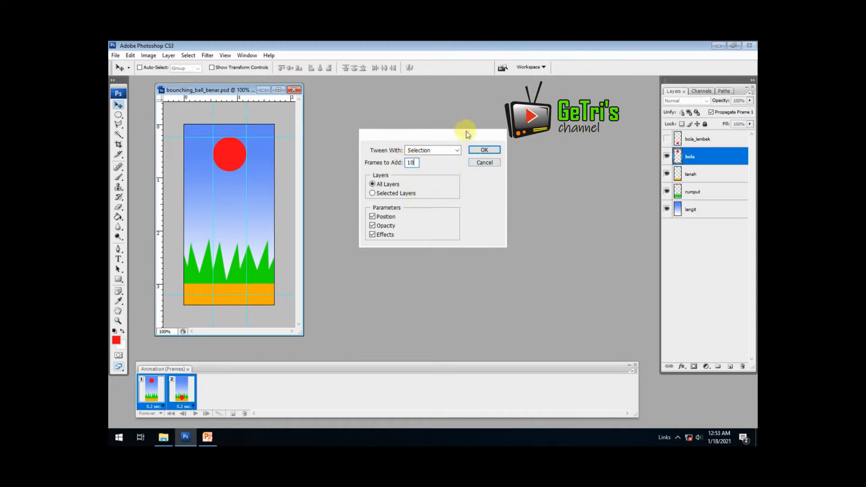
left_click(481, 151)
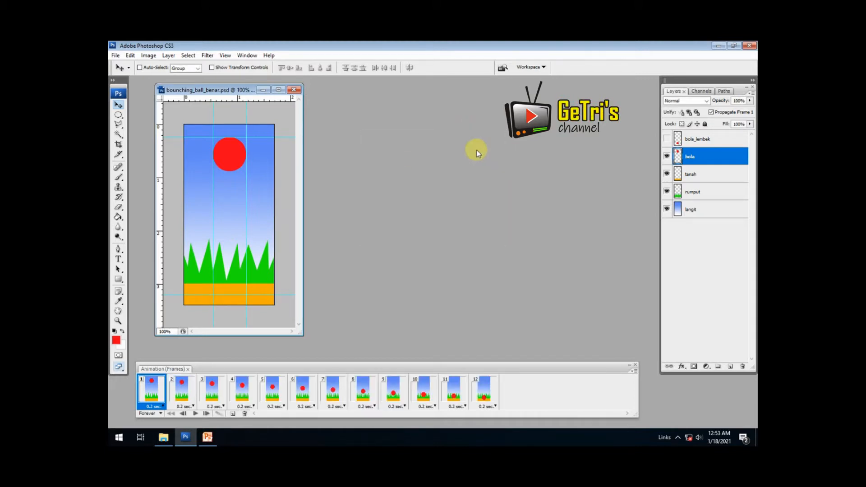
Check the ball's fall by stepping through the tweened frames, and play the animation as a preview.
left_click(181, 390)
left_click(209, 391)
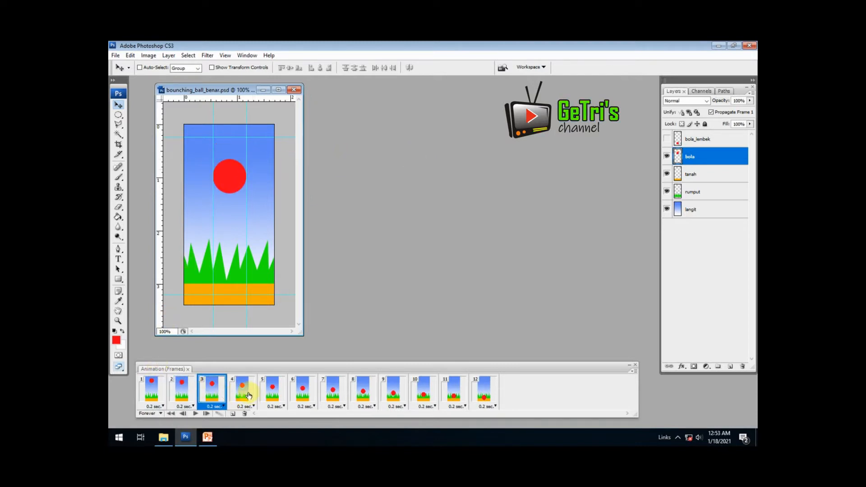
left_click(249, 396)
left_click(303, 391)
left_click(333, 390)
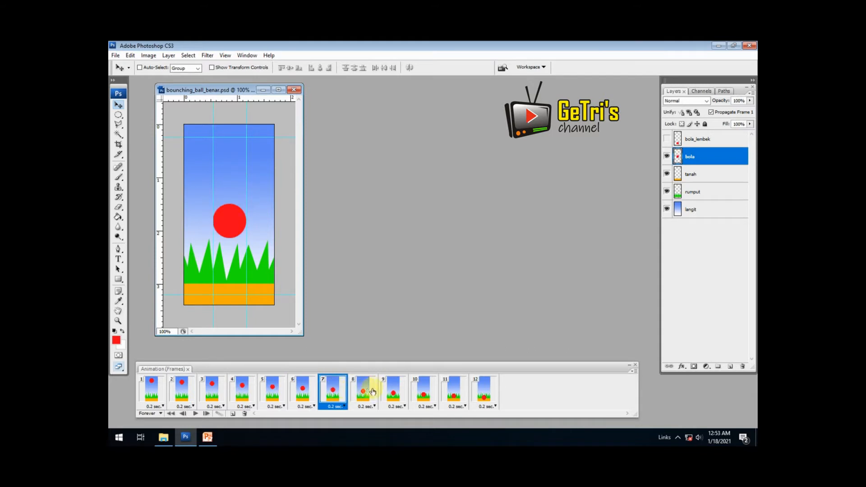
left_click(371, 390)
left_click(393, 390)
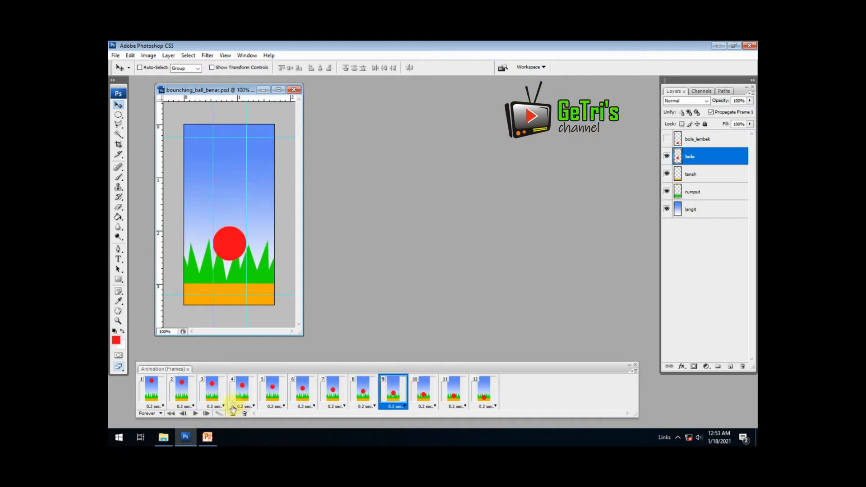
left_click(195, 414)
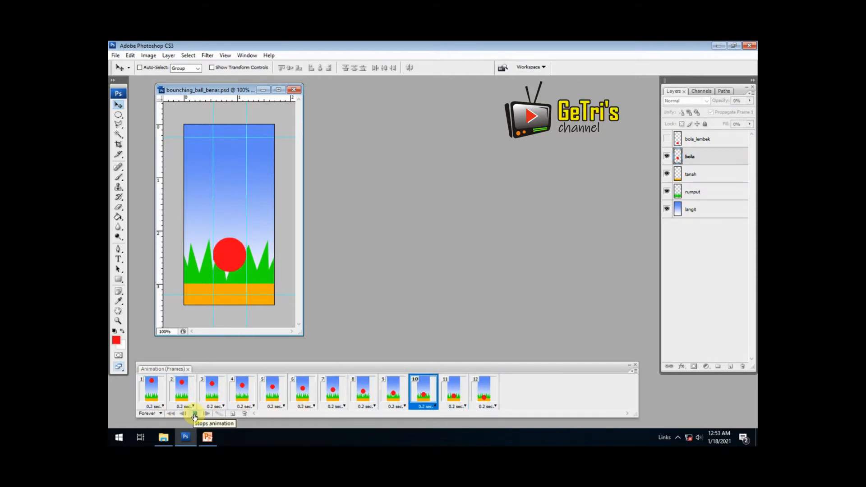
left_click(195, 417)
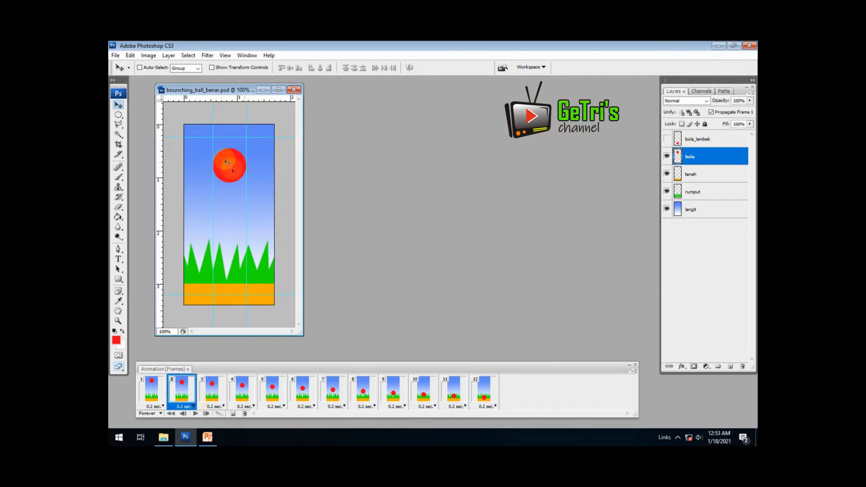
Add frame 13 after frame 12 with the bola layer hidden and bola_lembek shown, and compare it with frame 12.
left_click(492, 391)
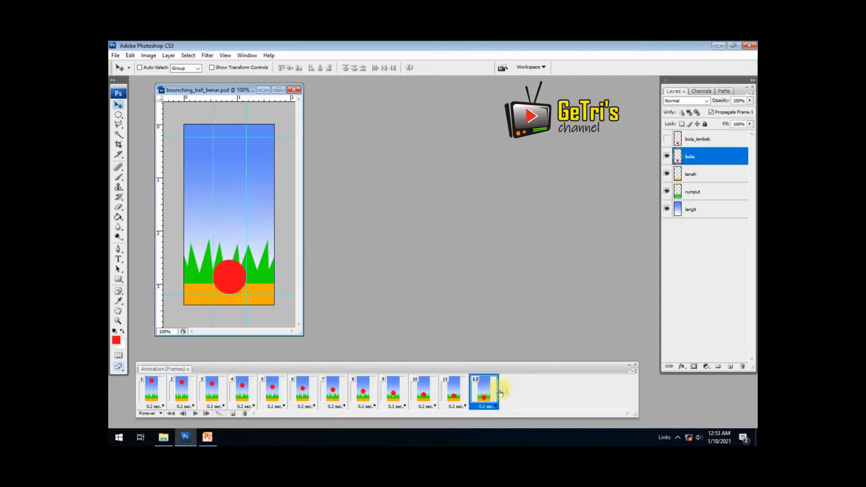
left_click(232, 415)
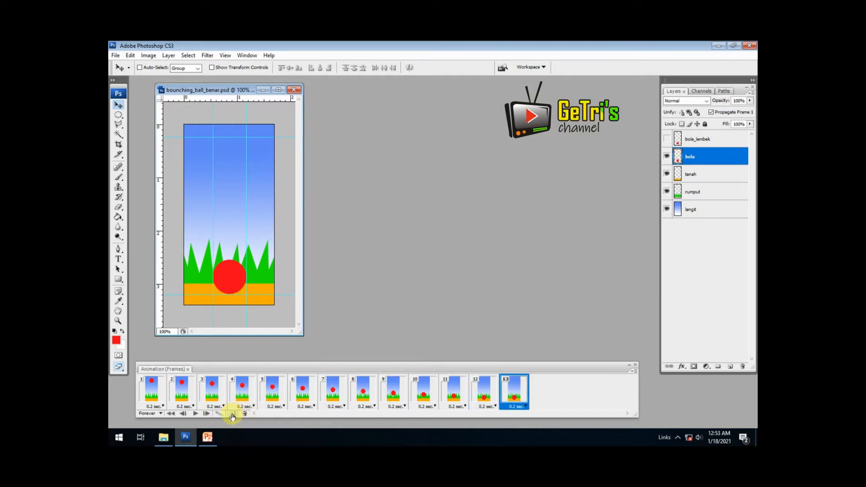
left_click(518, 397)
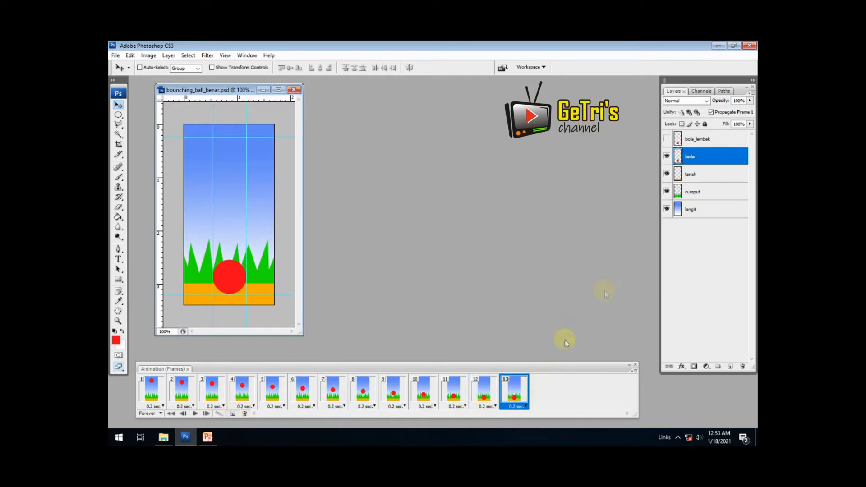
left_click(667, 158)
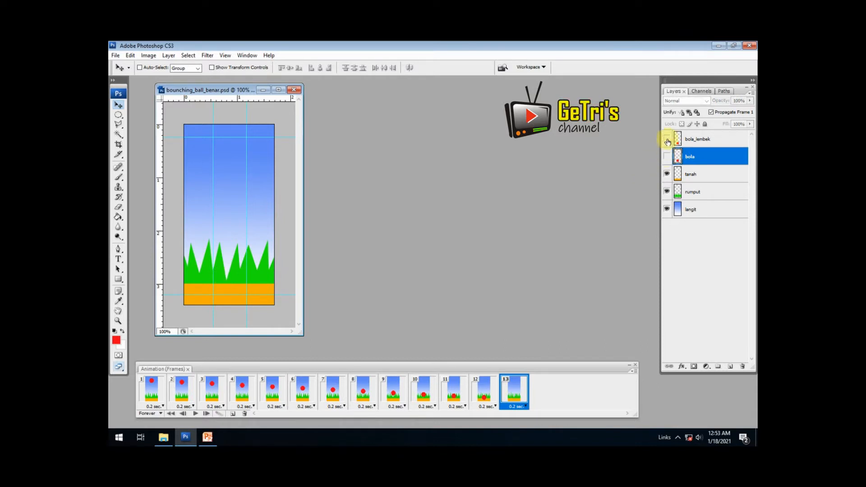
left_click(667, 141)
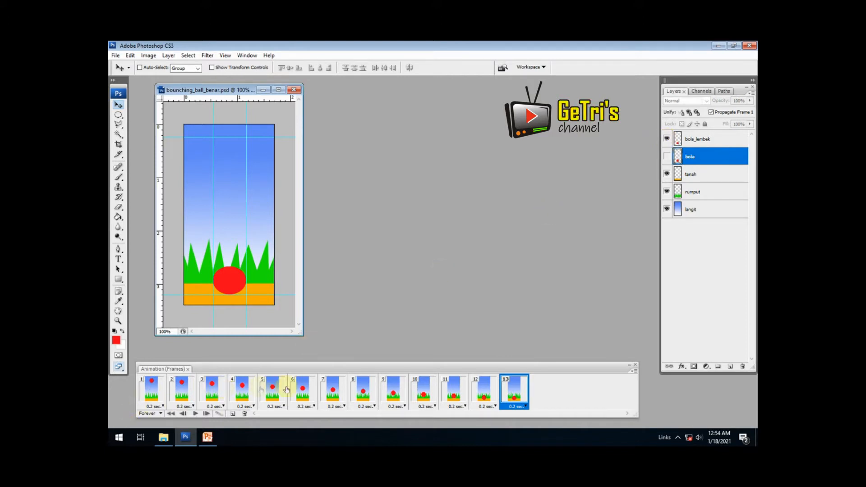
left_click(482, 392)
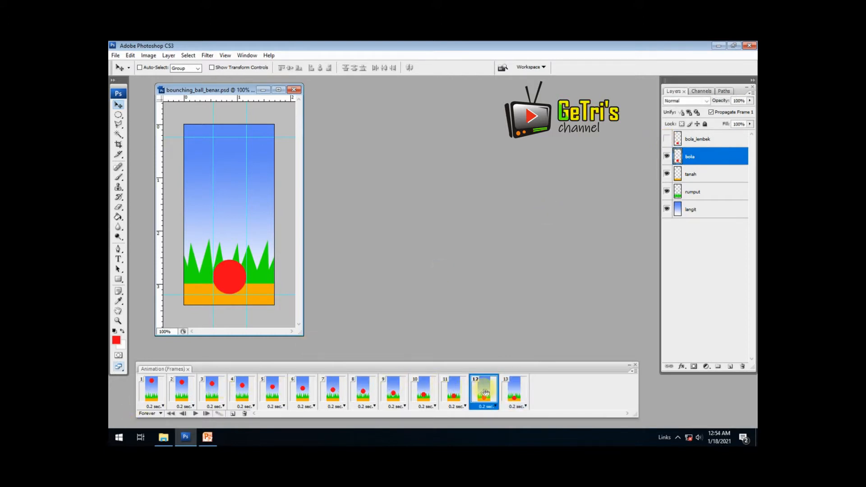
left_click(515, 399)
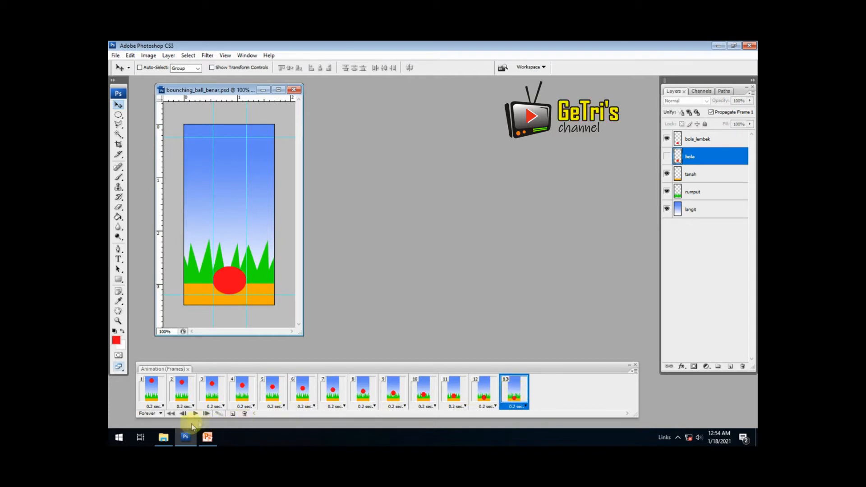
Add frame 14 with the bola layer shown and bola_lembek hidden, and check it against frames 12 and 13.
left_click(233, 414)
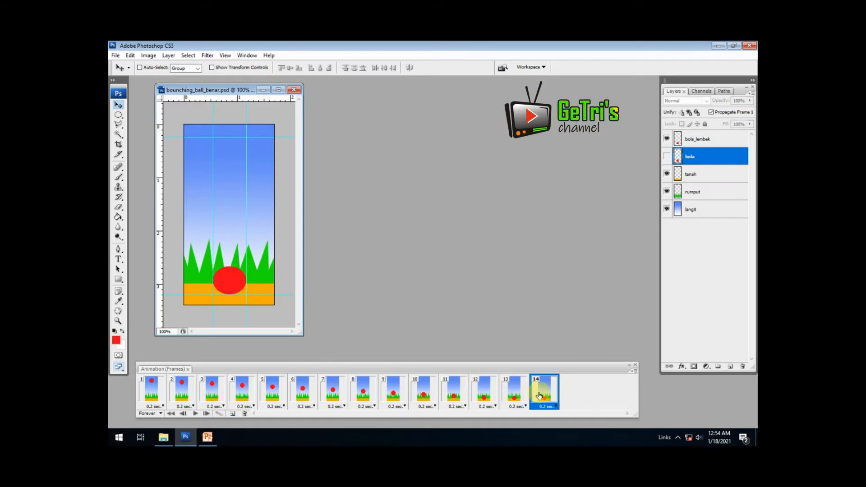
left_click(667, 156)
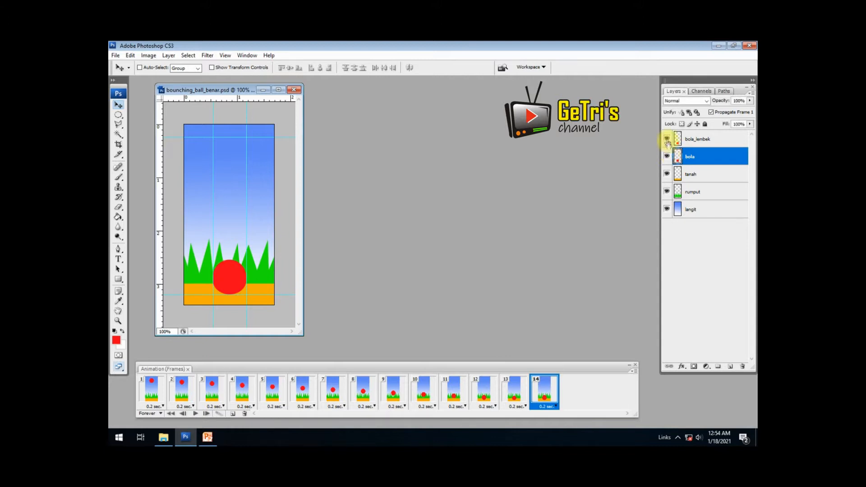
left_click(667, 139)
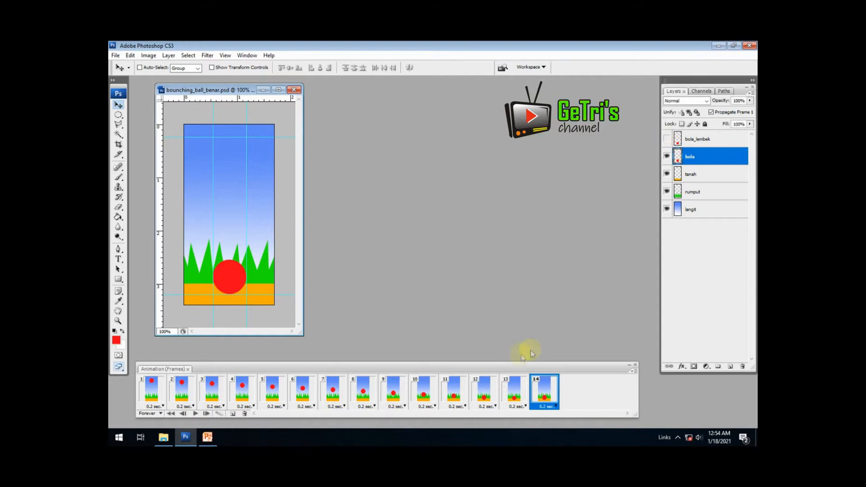
left_click(485, 395)
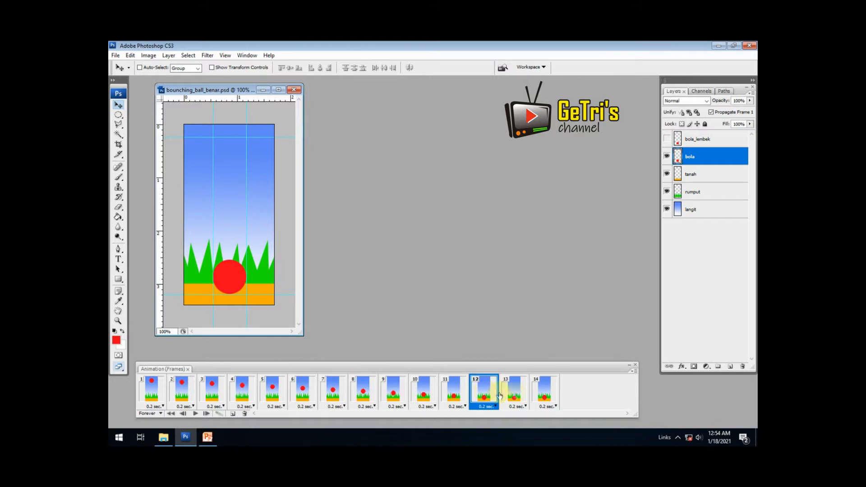
left_click(518, 395)
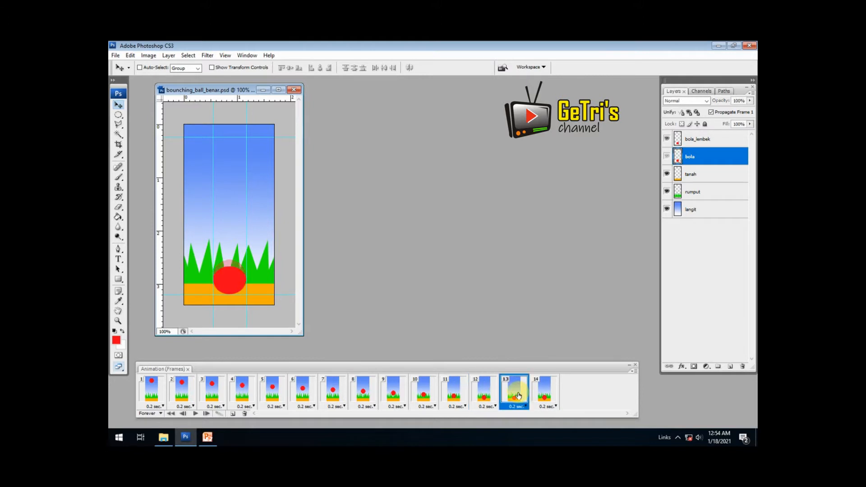
Add frame 15 after frame 14 with the bola ball moved straight up to the upper guide in the sky.
left_click(542, 396)
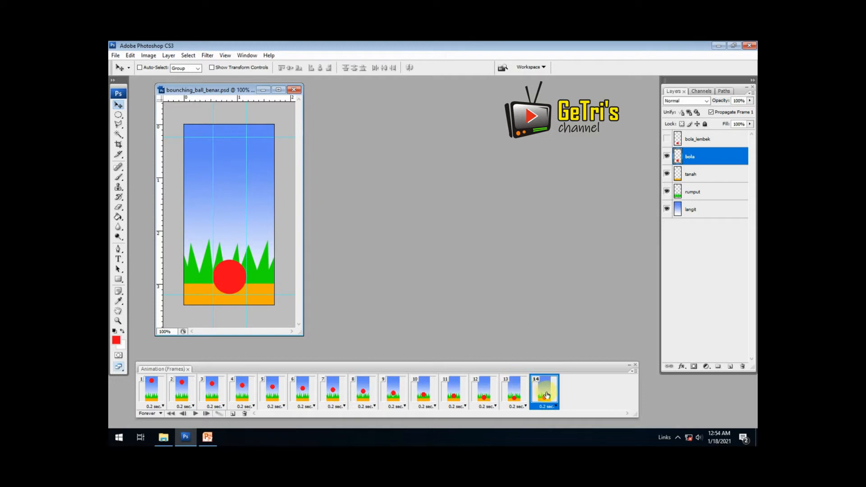
left_click(232, 415)
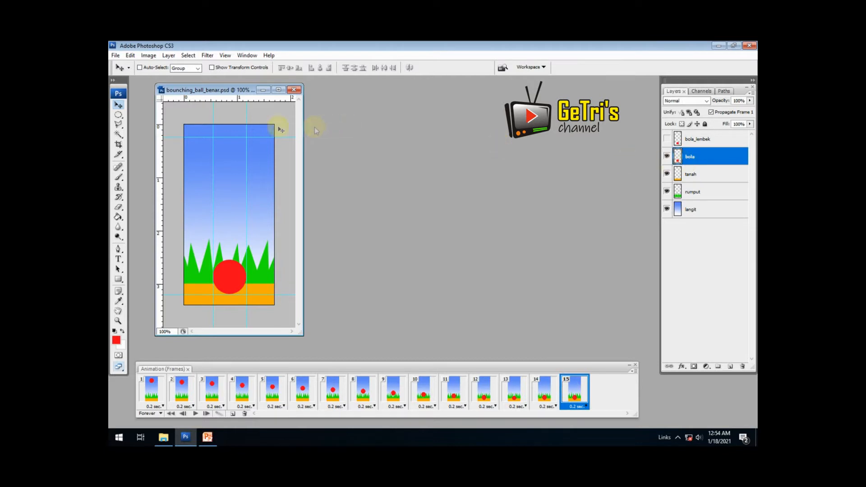
left_click_drag(234, 277, 237, 162)
Tween frames 14 and 15 with 10 added frames, using all layers and the position, opacity and effects parameters.
left_click(548, 395)
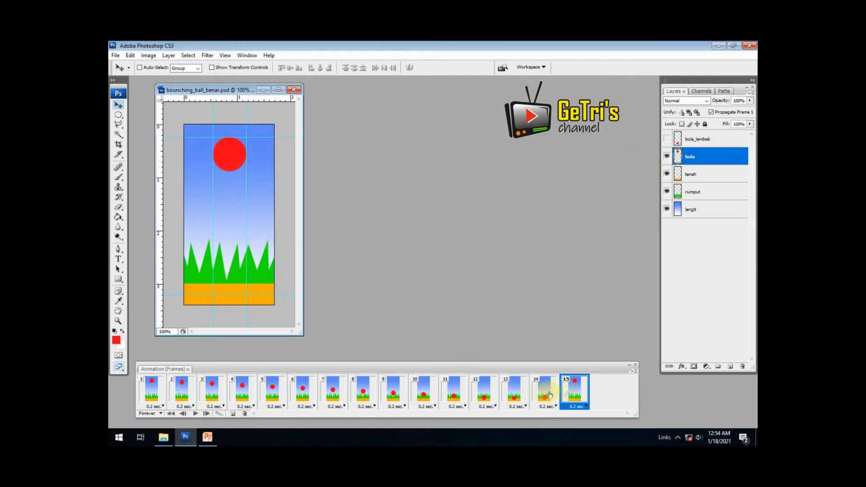
left_click(578, 391, "shift")
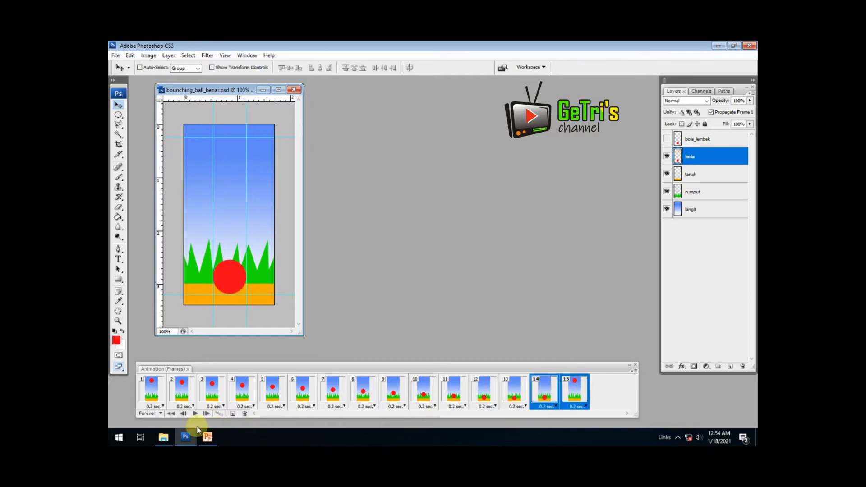
left_click(220, 415)
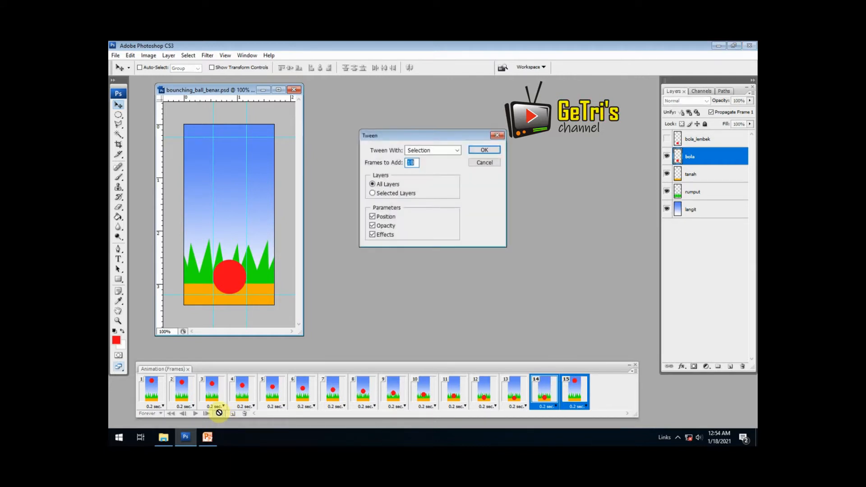
left_click(481, 149)
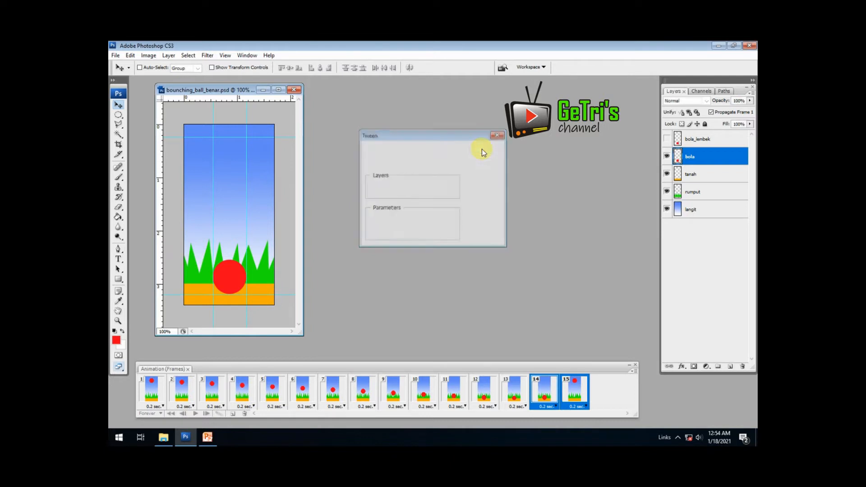
Look over the newly tweened frames and play the full bounce animation as a preview.
left_click_drag(386, 414, 529, 411)
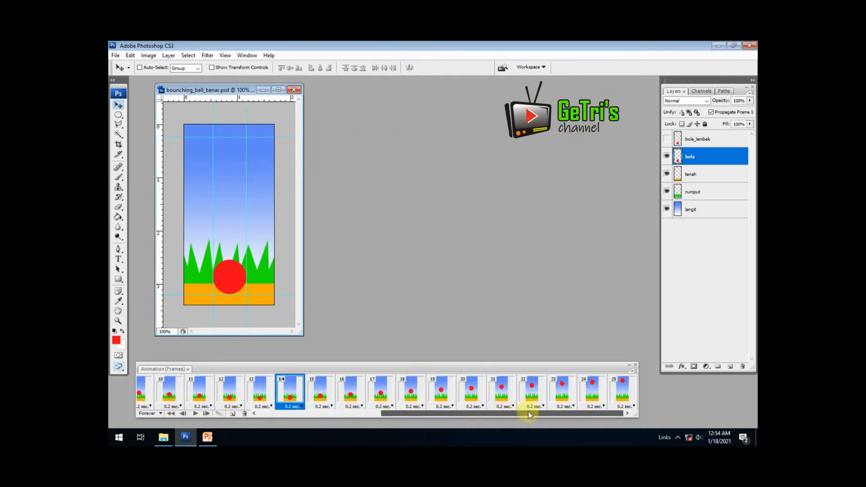
left_click(195, 413)
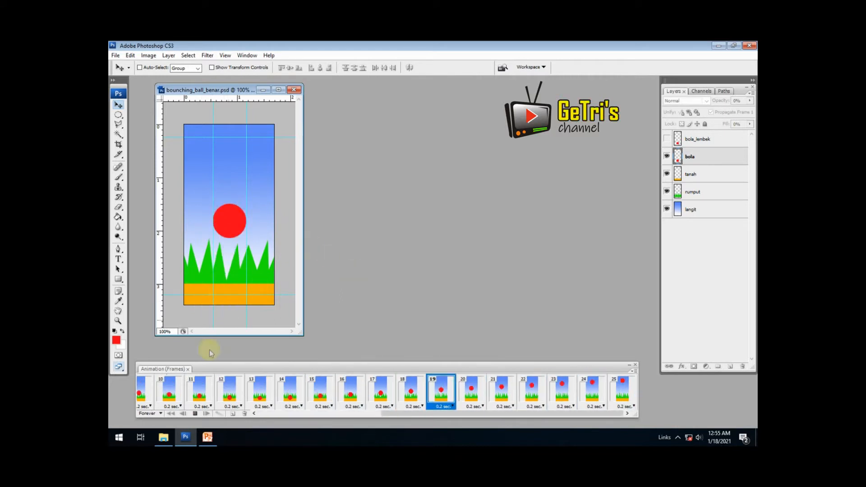
left_click(195, 413)
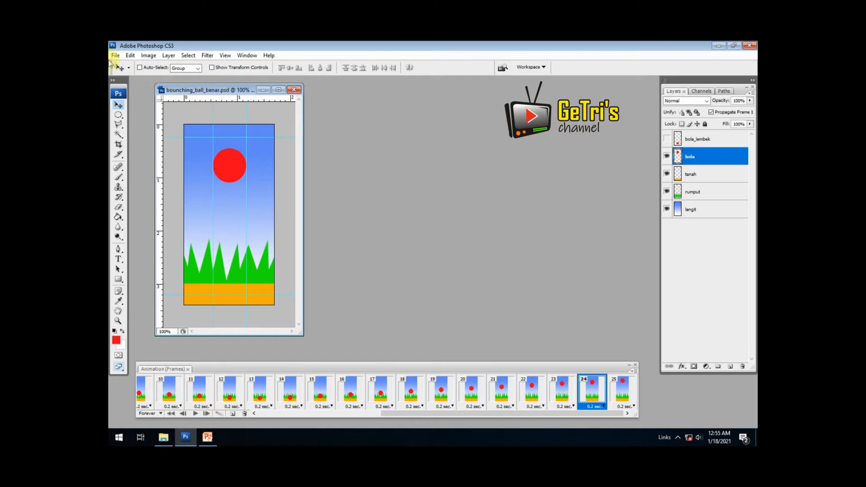
Save the document and export the animation for web as the GIF bounching_ball_benar on the Desktop.
left_click(115, 55)
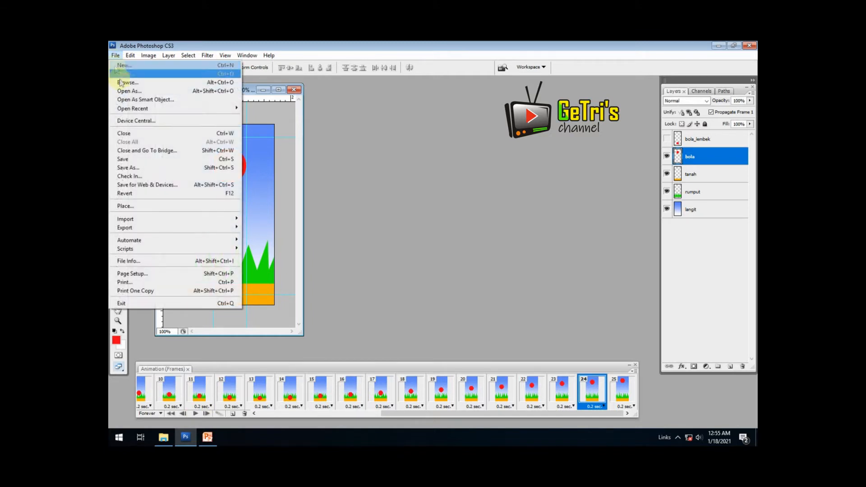
left_click(172, 158)
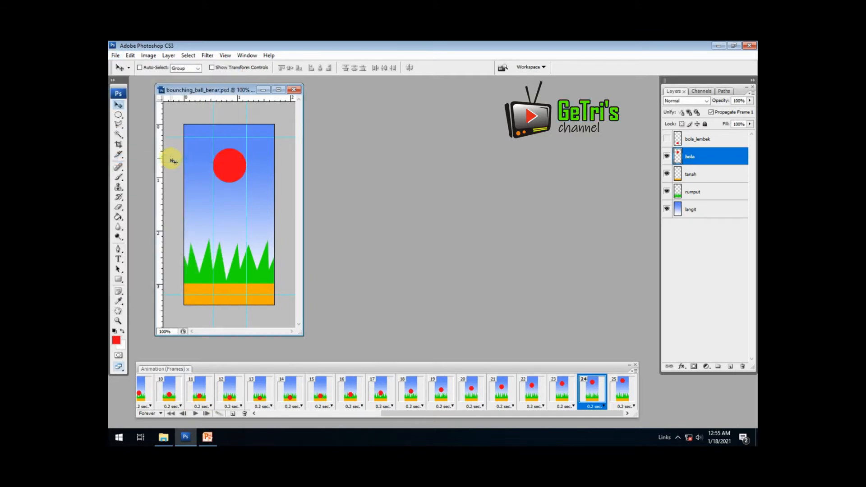
left_click(114, 56)
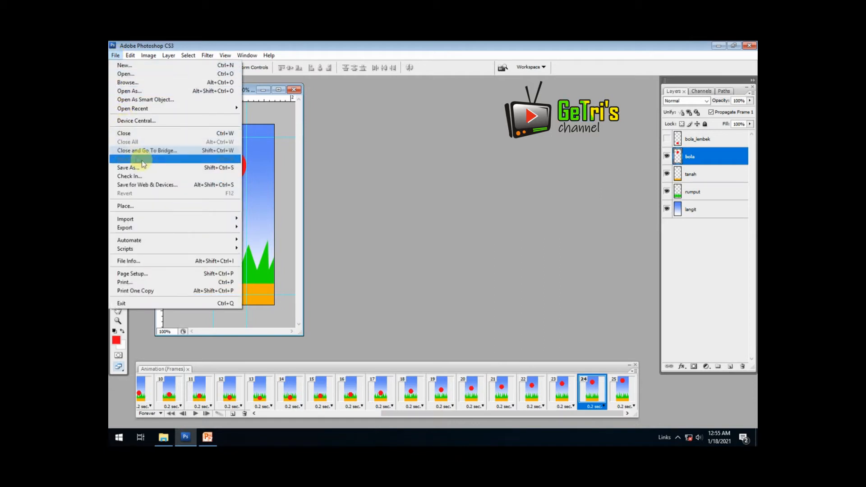
left_click(165, 185)
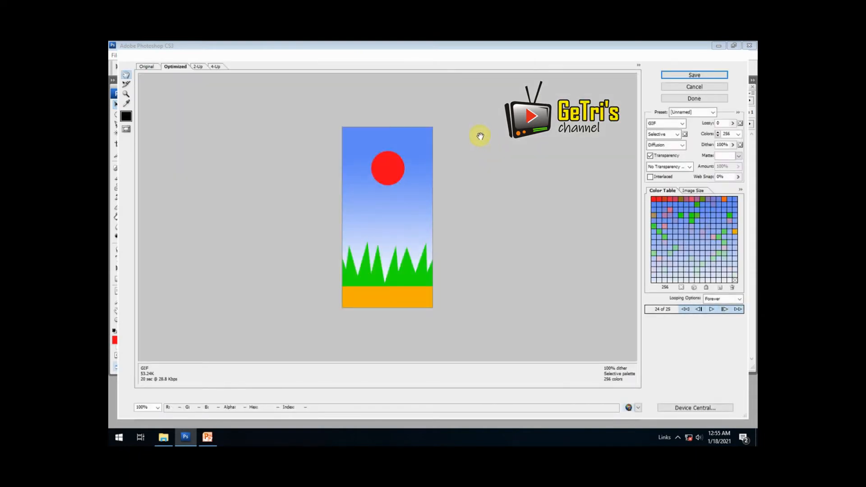
left_click(680, 74)
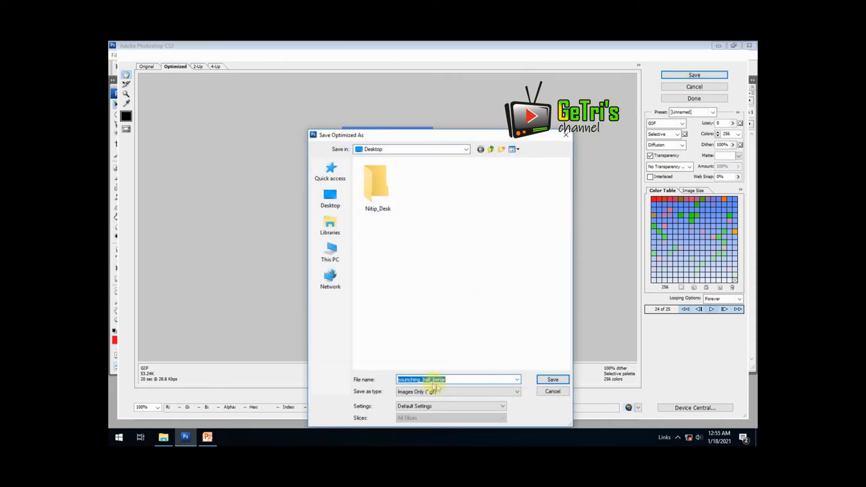
left_click(547, 380)
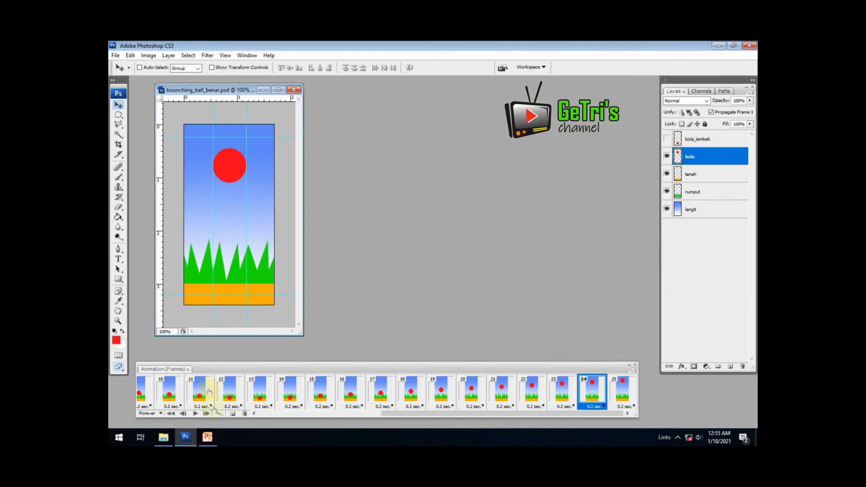
Switch to PowerPoint and insert the bounching_ball_benar picture from the Desktop into the Bounching Ball slide.
left_click(208, 437)
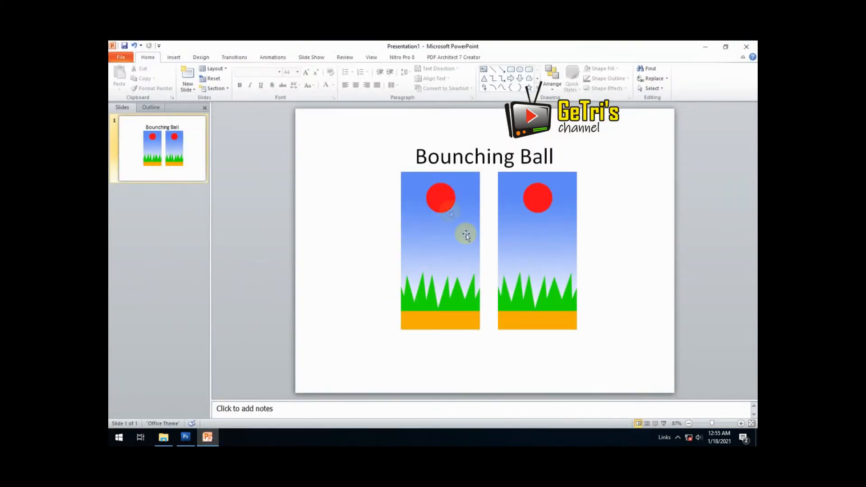
left_click(172, 57)
left_click(140, 79)
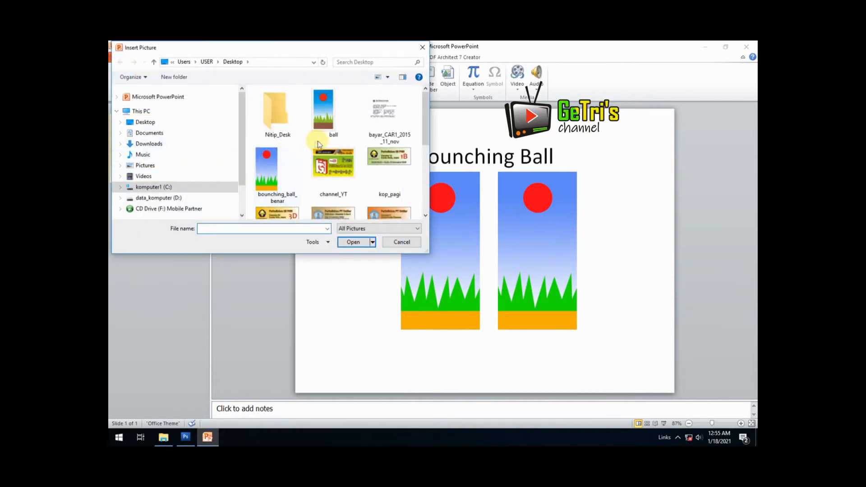
left_click(269, 175)
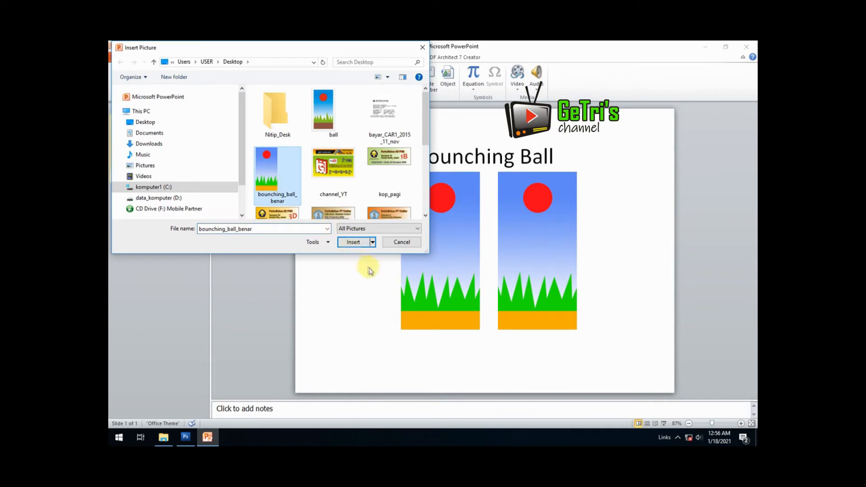
left_click(353, 242)
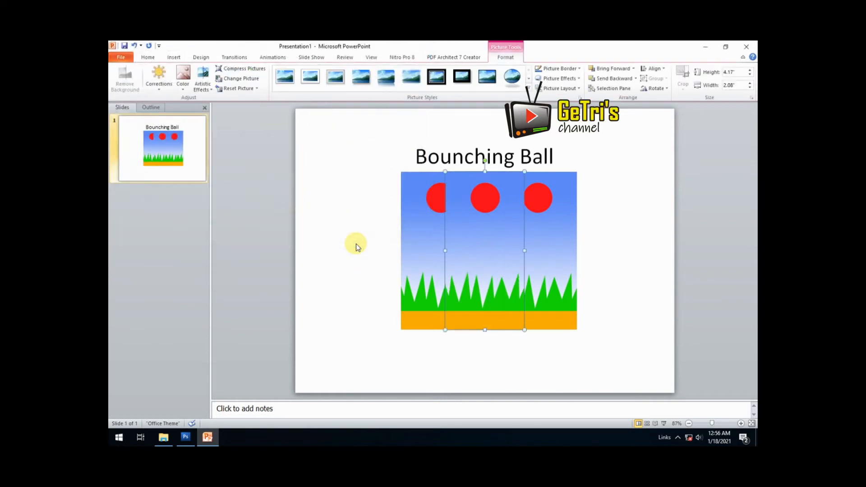
Arrange the three ball pictures side by side beneath the slide title, with the new one at the right end.
left_click_drag(481, 233, 613, 234)
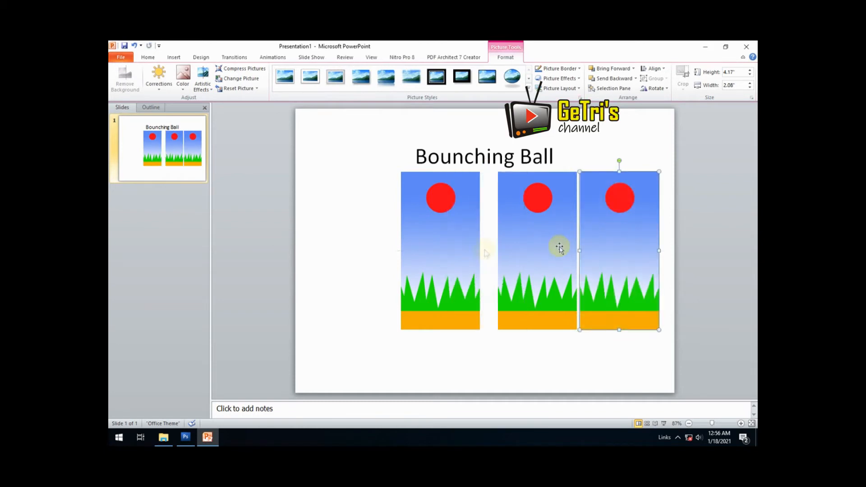
left_click_drag(442, 236, 389, 237)
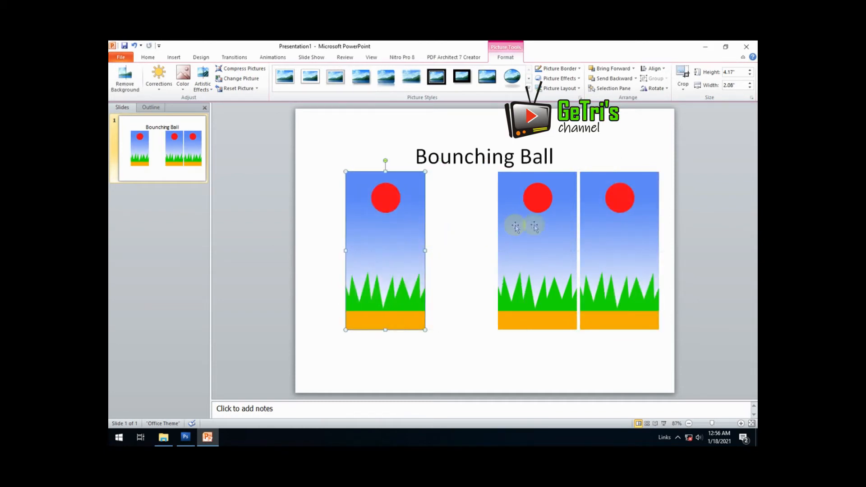
left_click_drag(518, 224, 477, 223)
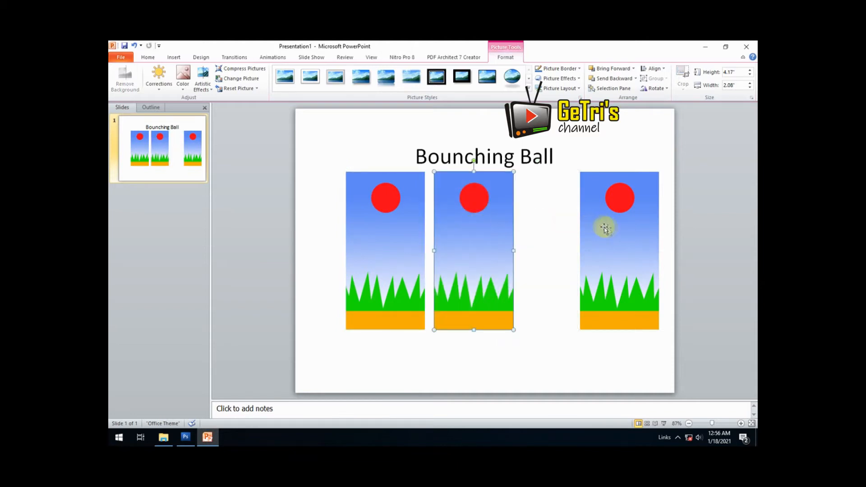
left_click_drag(603, 227, 548, 226)
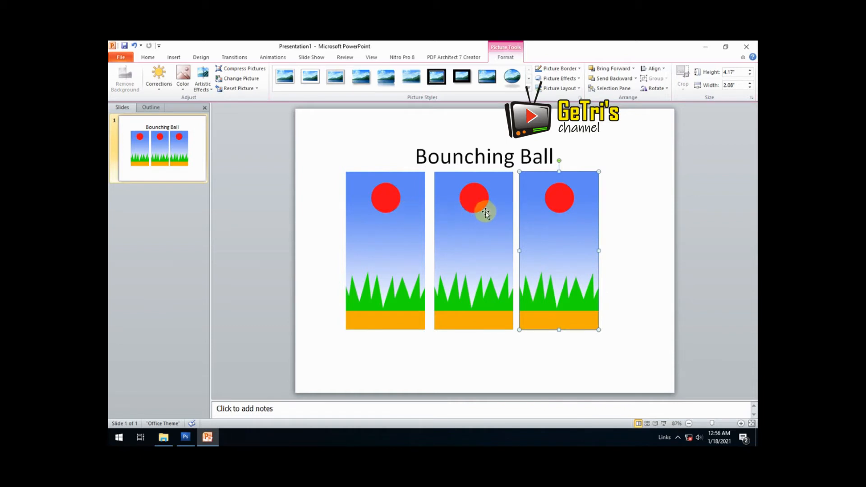
Run the slide show to compare the three ball animations, and return to the editing view.
left_click(665, 424)
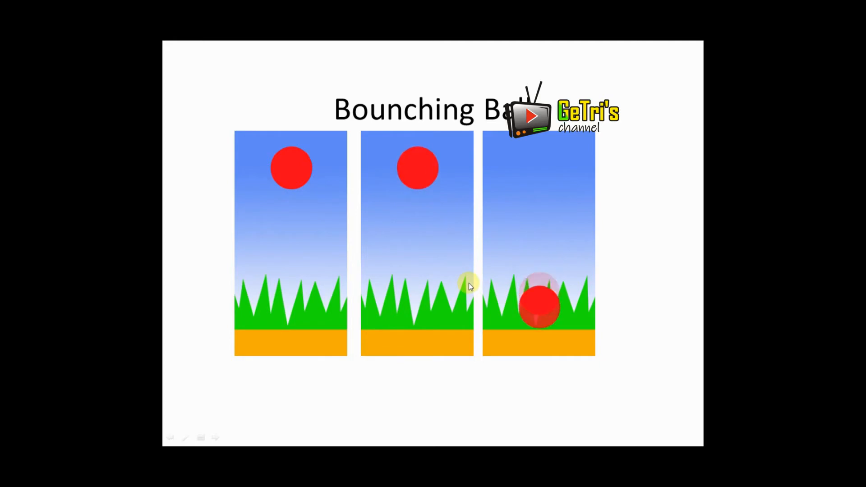
key("Escape")
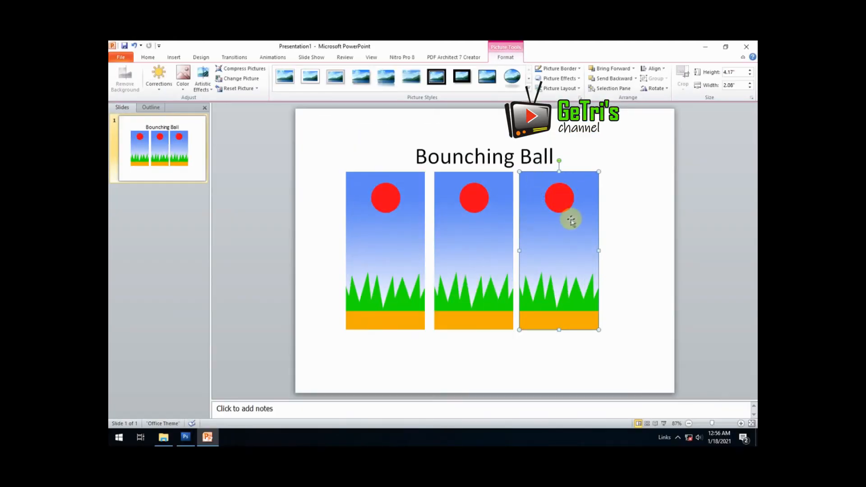
left_click(185, 437)
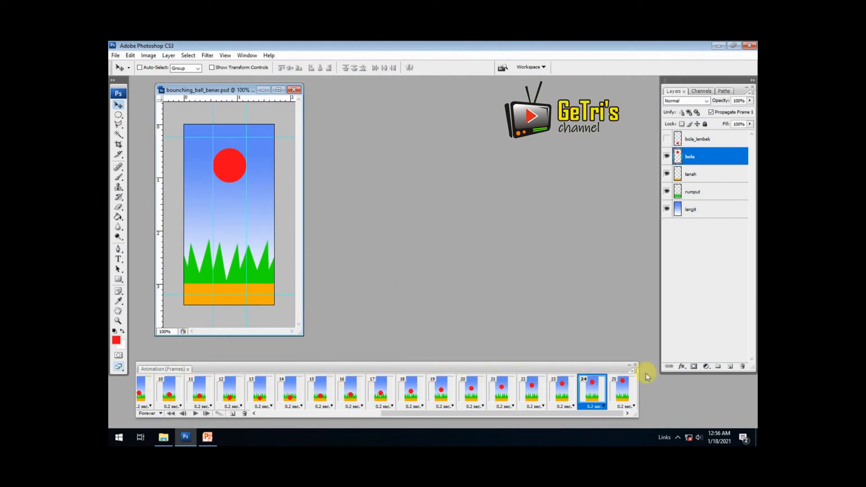
left_click(676, 439)
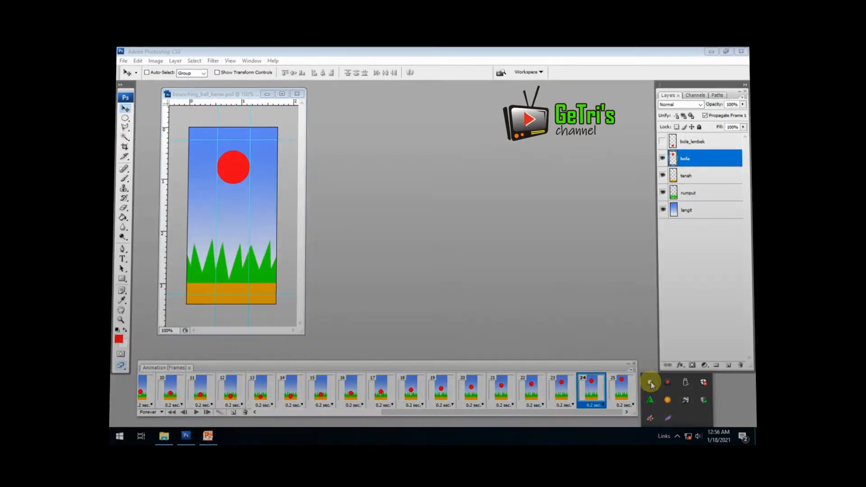